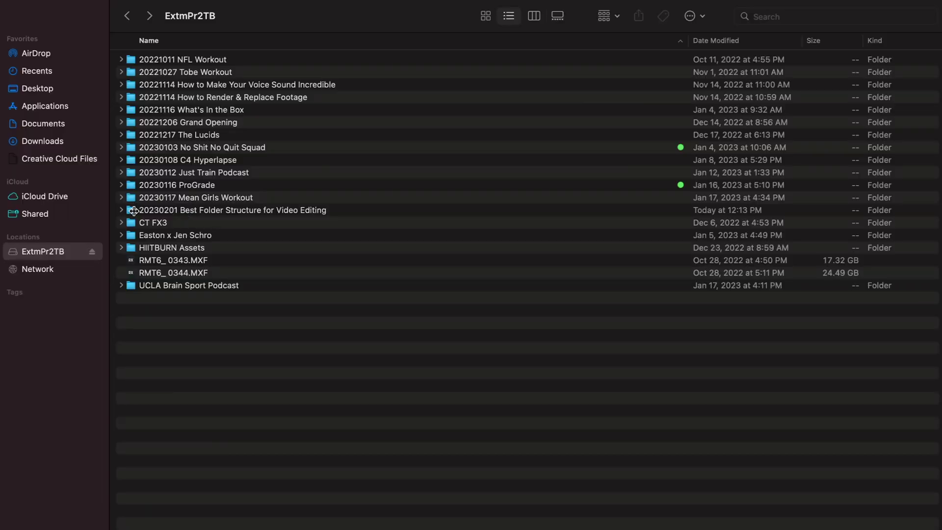
Step: Open the 20230201 Best Folder Structure for Video Editing folder and expand 01-Audio to show Music, SFX and VO
double_click(133, 211)
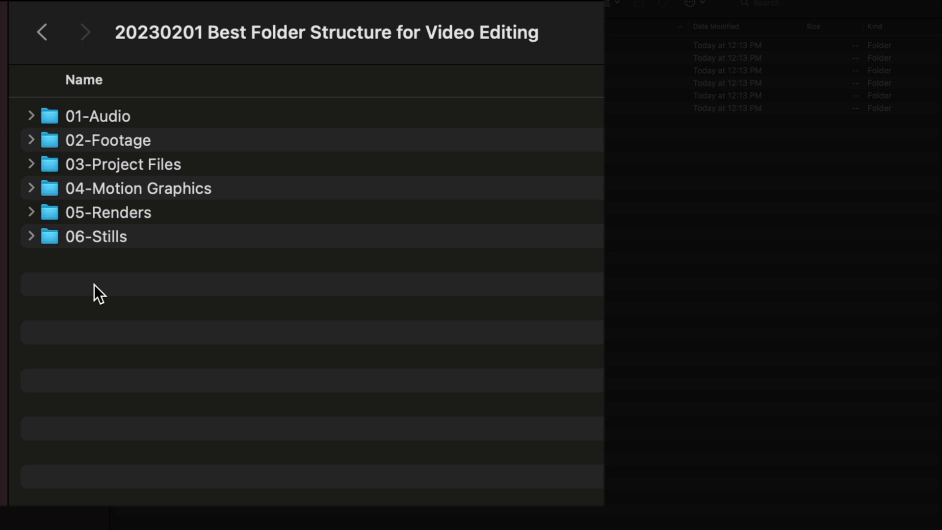
left_click(31, 116)
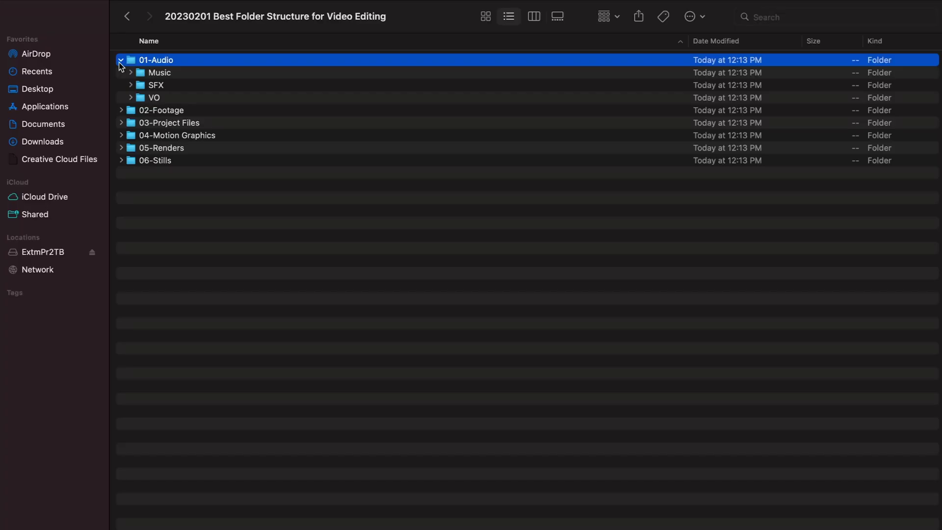
Step: Collapse 01-Audio and expand 02-Footage to reveal its camera subfolders
left_click(120, 61)
left_click(121, 73)
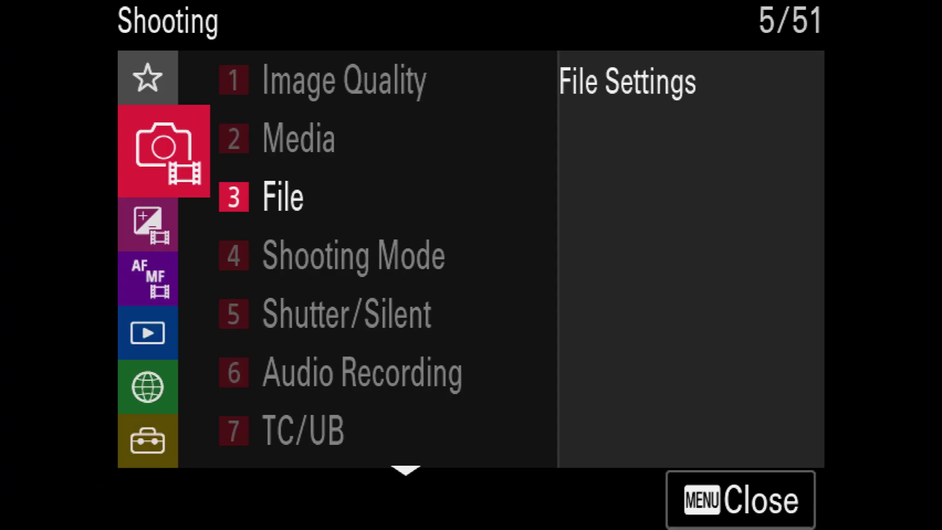
Step: In the camera's Shooting > File settings, keep File Name Format as Title + Date
key("Right")
key("Right")
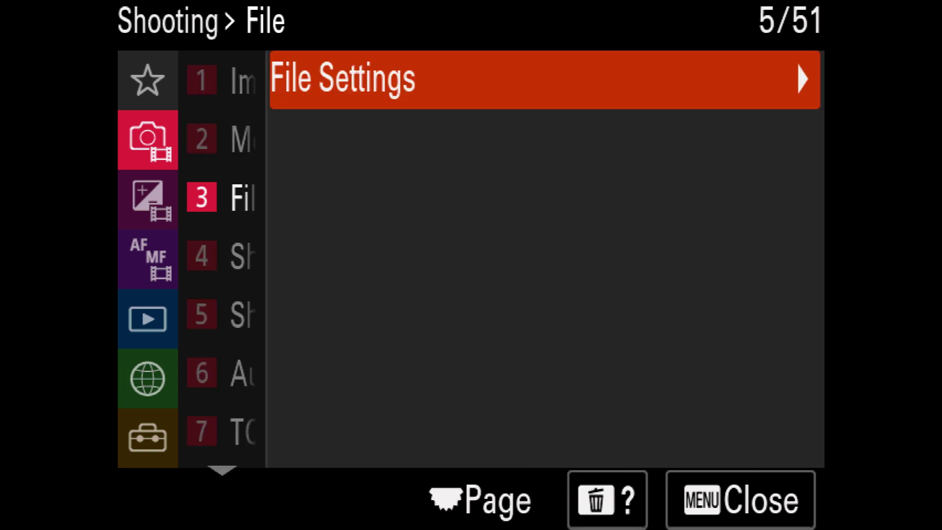
key("Right")
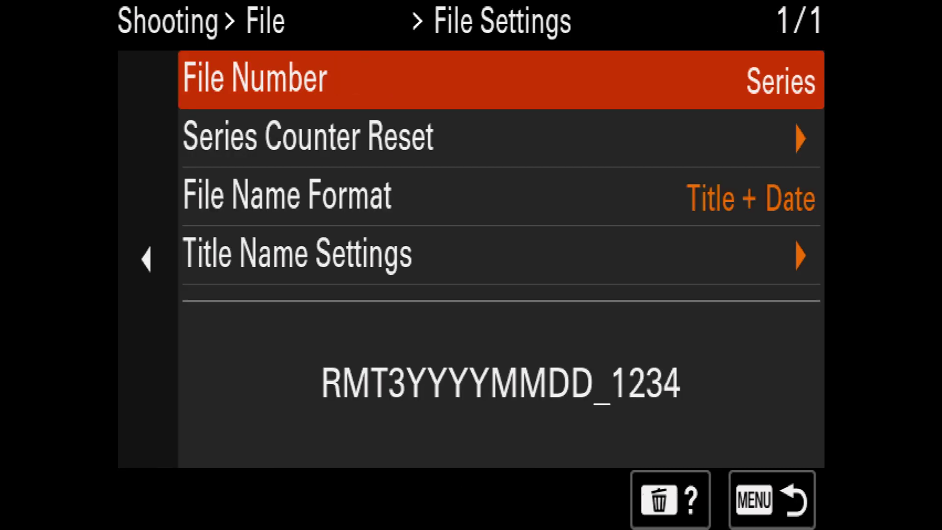
key("Down")
key("Down")
key("Return")
key("Up")
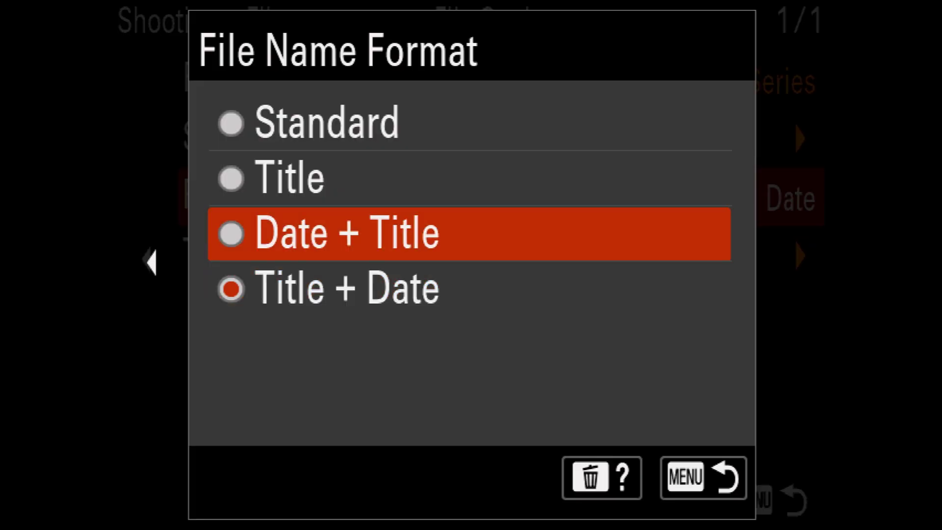
key("Up")
key("Up")
key("Down")
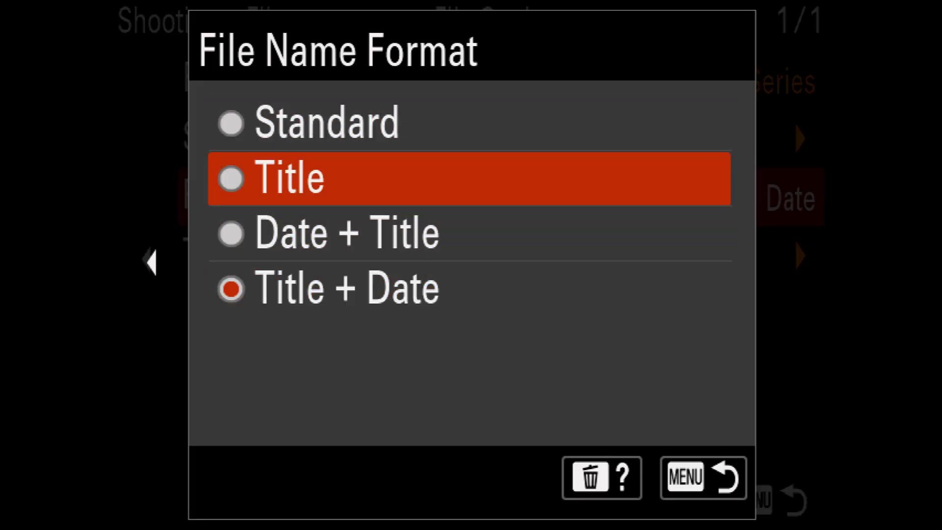
key("Down")
Step: Confirm RMT3 in Title Name Settings
key("Down")
key("Return")
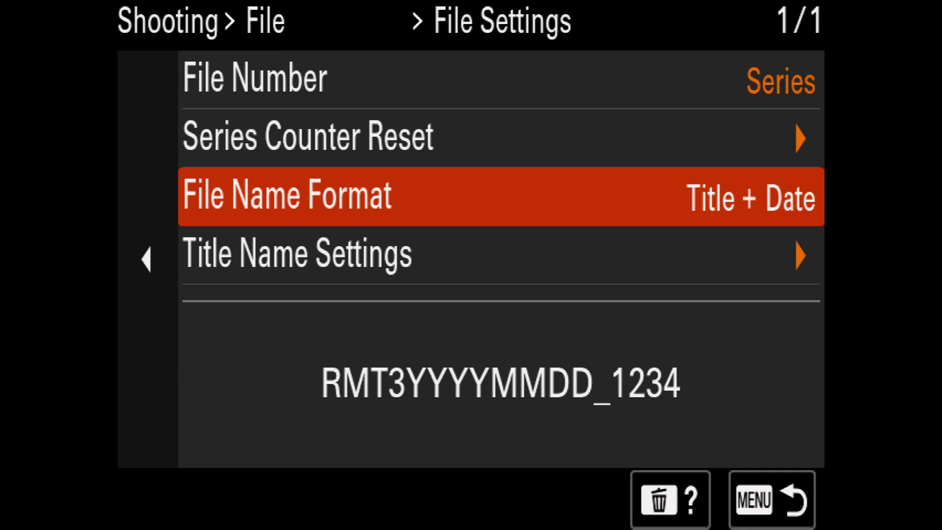
key("Down")
key("Return")
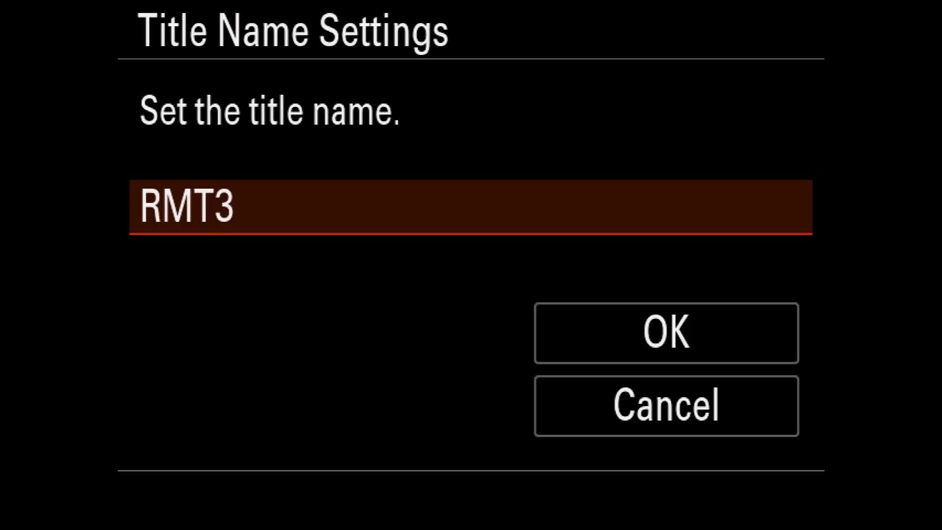
key("Down")
key("Return")
key("Down")
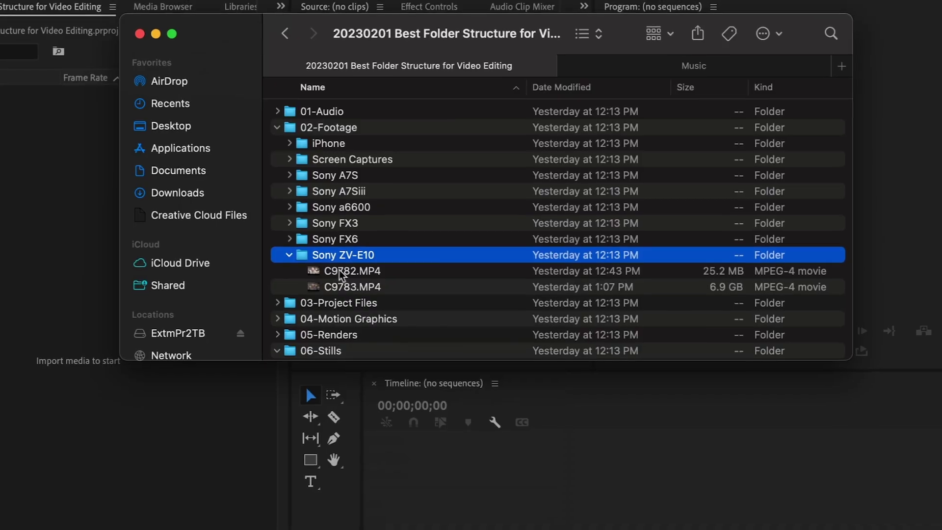
Step: Batch-rename both Sony ZV-E10 clips to '20230201 Best Folder Structure For Video Editing_Sony ZV-E10', numbered 1 and 2
left_click(354, 269)
left_click(343, 286, "shift")
right_click(344, 286)
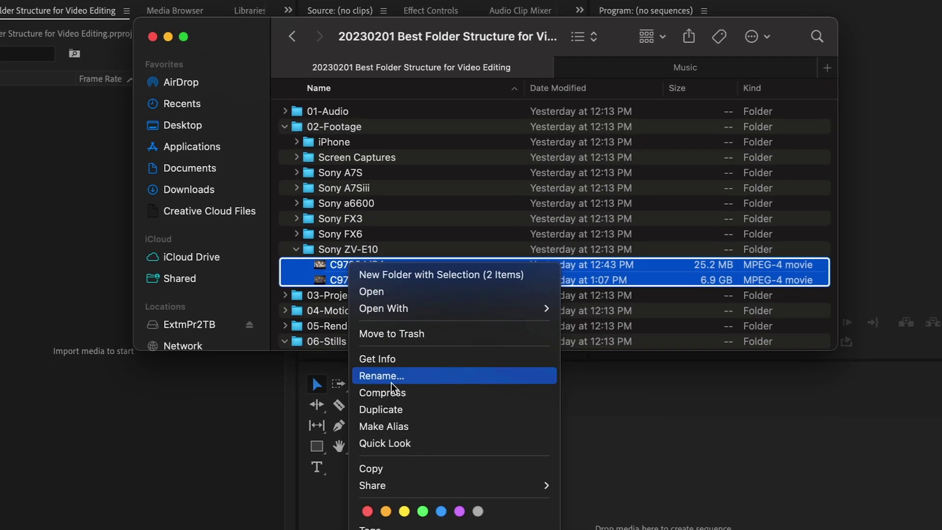
left_click(391, 376)
type("20230201 Best Folder ")
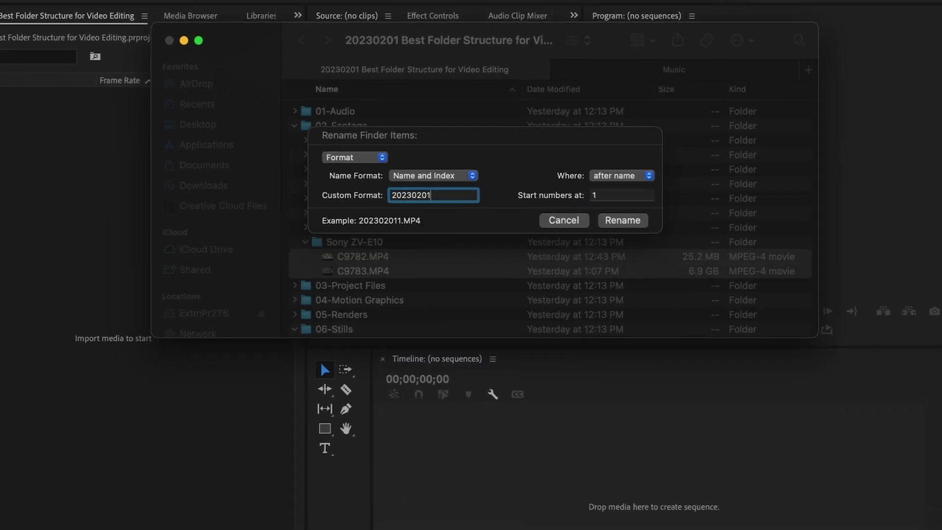
type("Structure For Video Editing_Sony ZV")
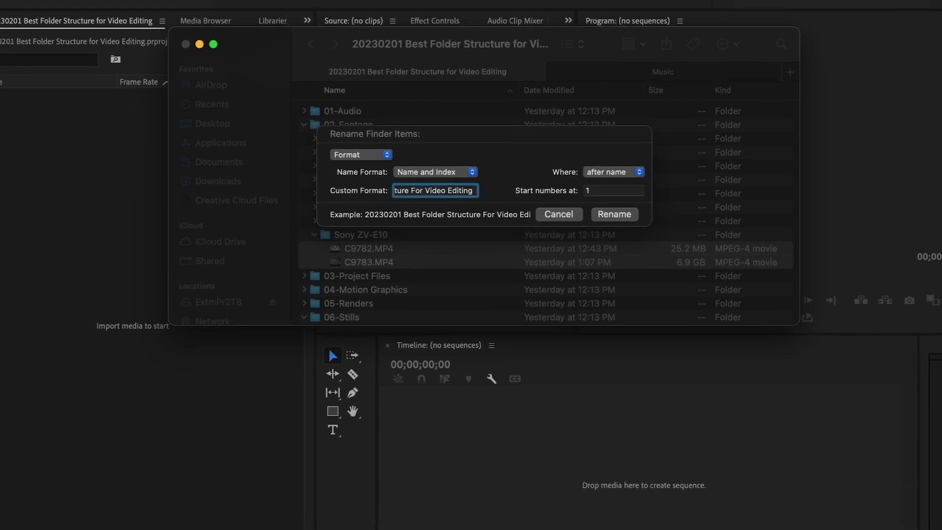
type("-E10")
key("Return")
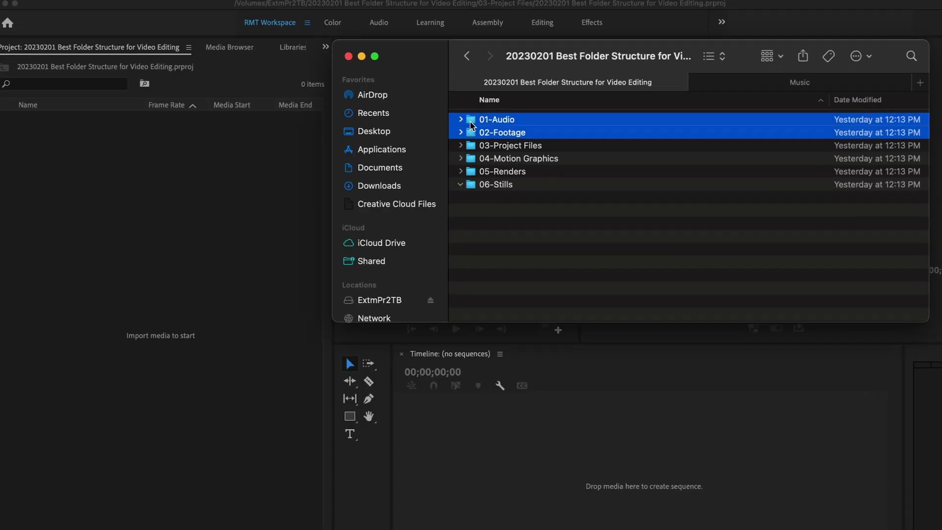
Step: Drag 01-Audio and 02-Footage into the Project panel and expand the Audio, Footage and camera bins
left_click_drag(513, 129, 356, 123)
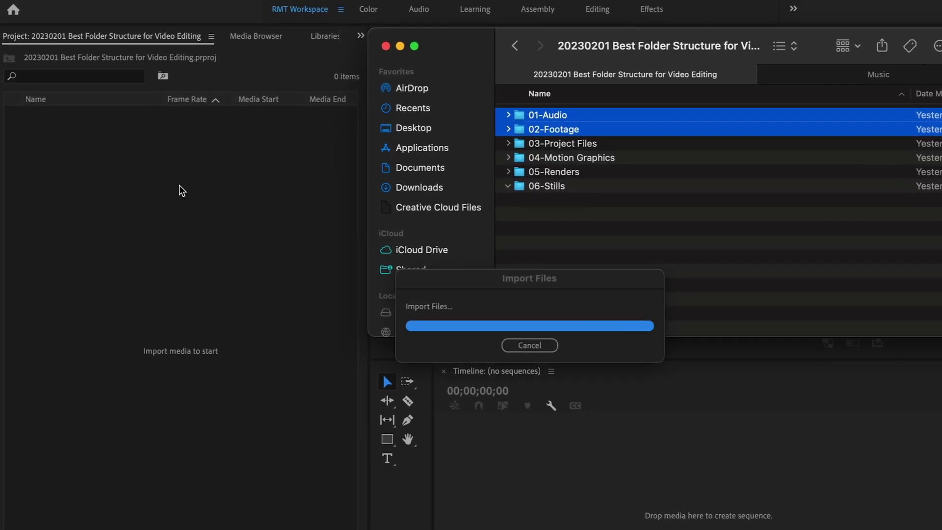
left_click(29, 115)
left_click(44, 248)
left_click(44, 181)
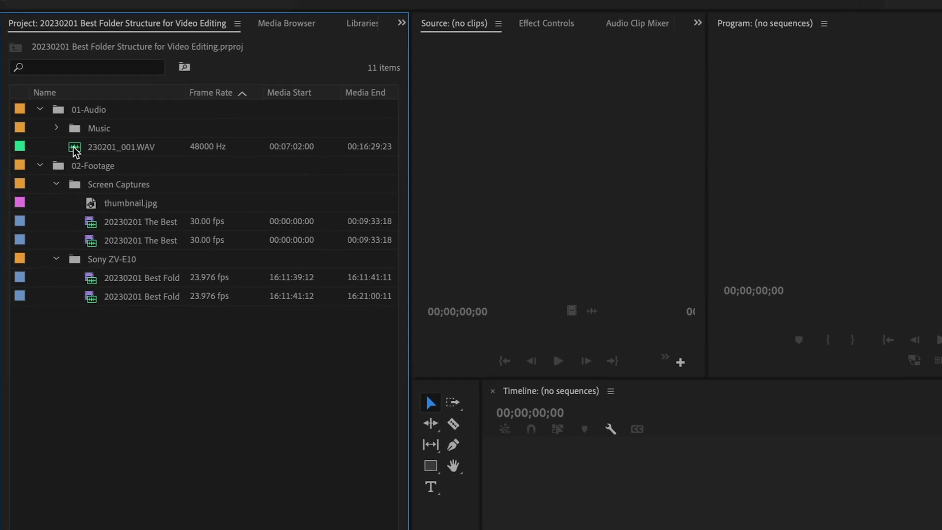
left_click(54, 128)
left_click(54, 129)
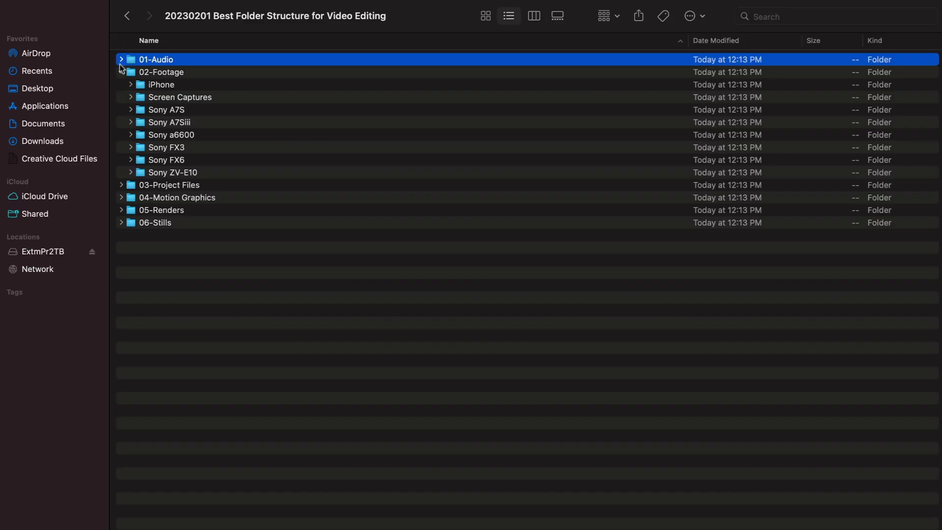
Step: Collapse 02-Footage and select the 03-Project Files folder
left_click(121, 72)
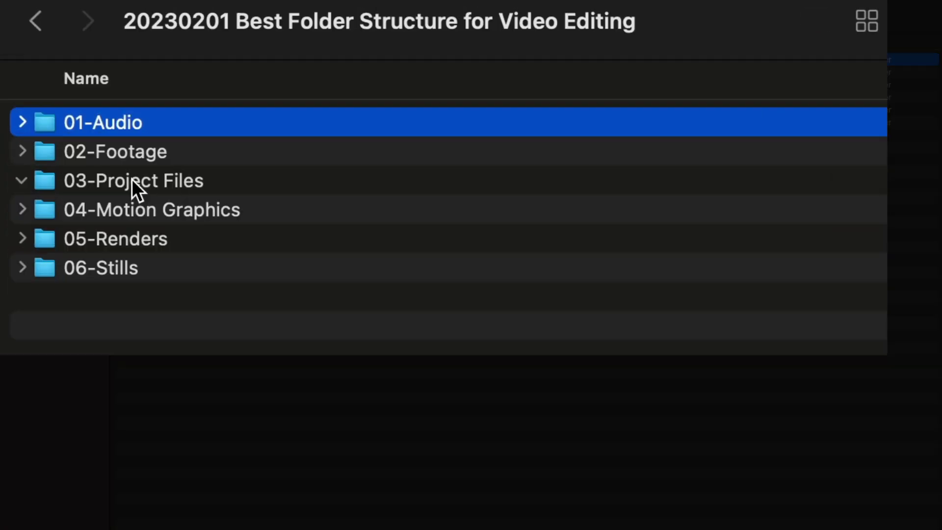
left_click(169, 84)
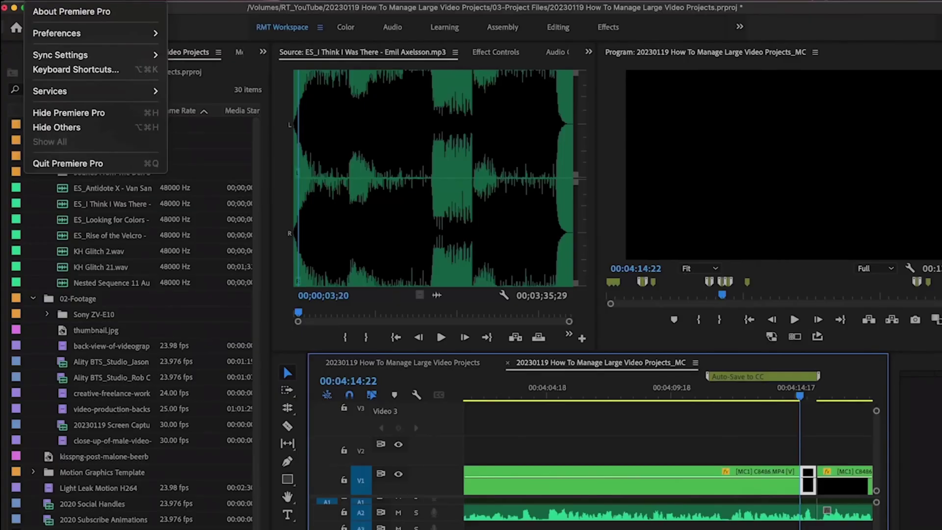
Step: Open Auto Save from the Premiere Pro Preferences menu
mouse_move(123, 39)
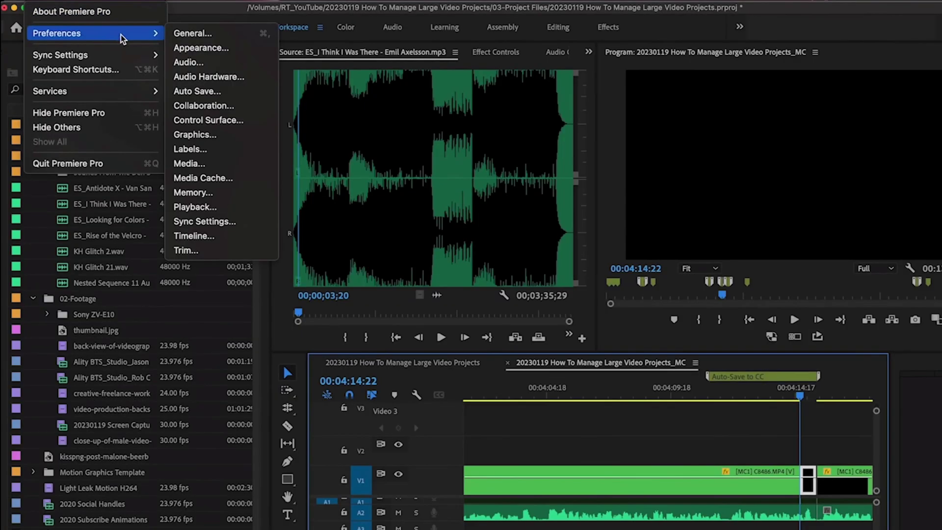
left_click(205, 92)
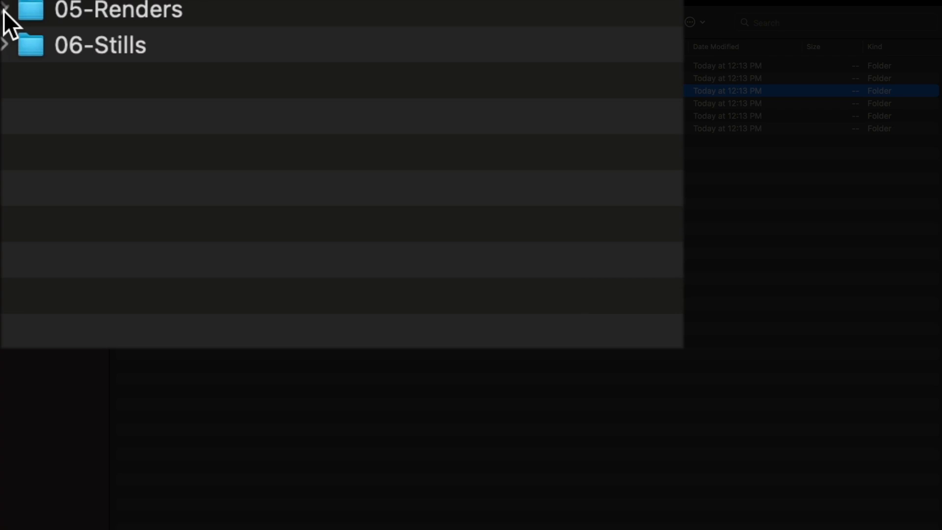
Step: Expand 05-Renders to reveal its Drafts, Final and Notes subfolders
left_click(4, 10)
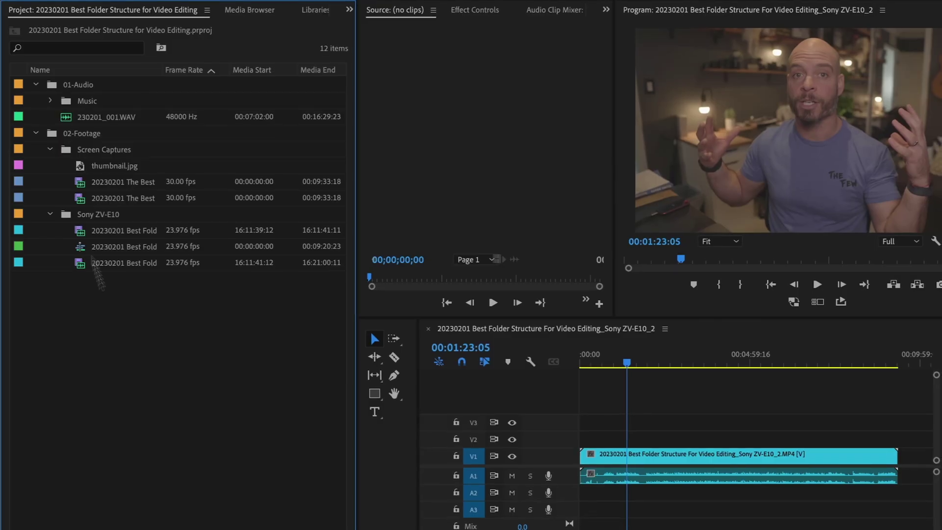
Step: Label both screen-capture clips teal and place them on the timeline above the Sony ZV-E10 clip
left_click(98, 184)
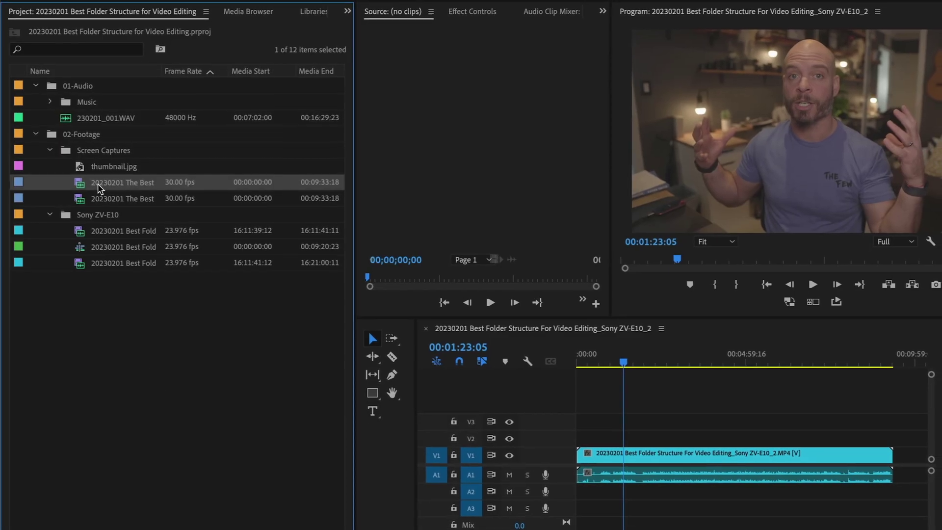
left_click(105, 199, "shift")
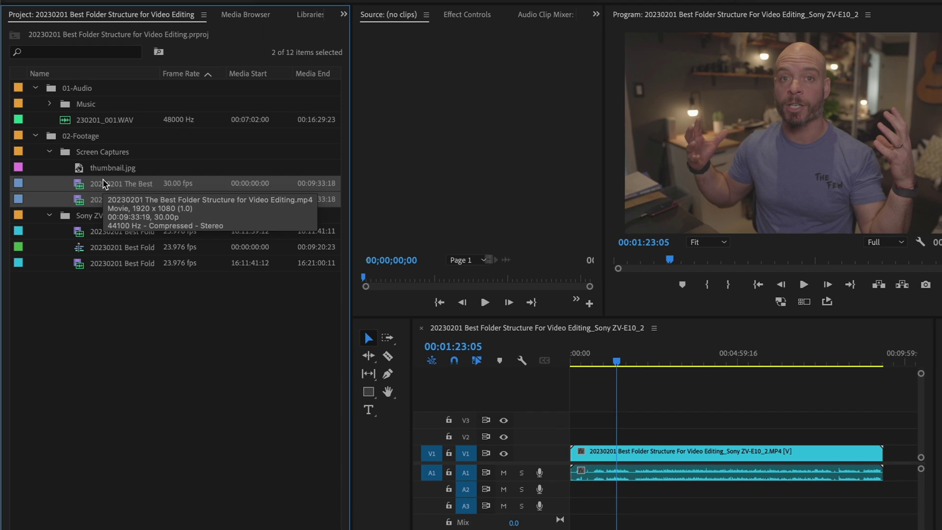
right_click(105, 182)
mouse_move(228, 488)
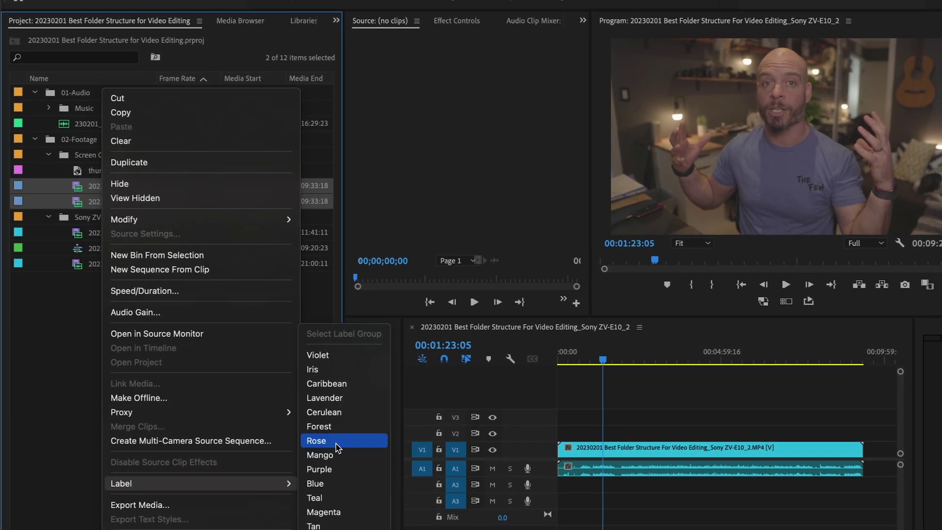
left_click(324, 497)
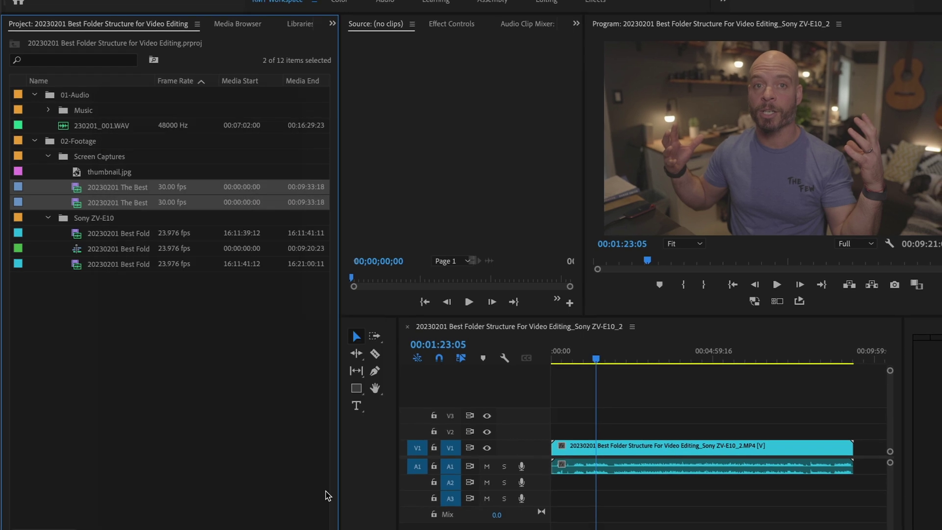
left_click_drag(117, 202, 566, 426)
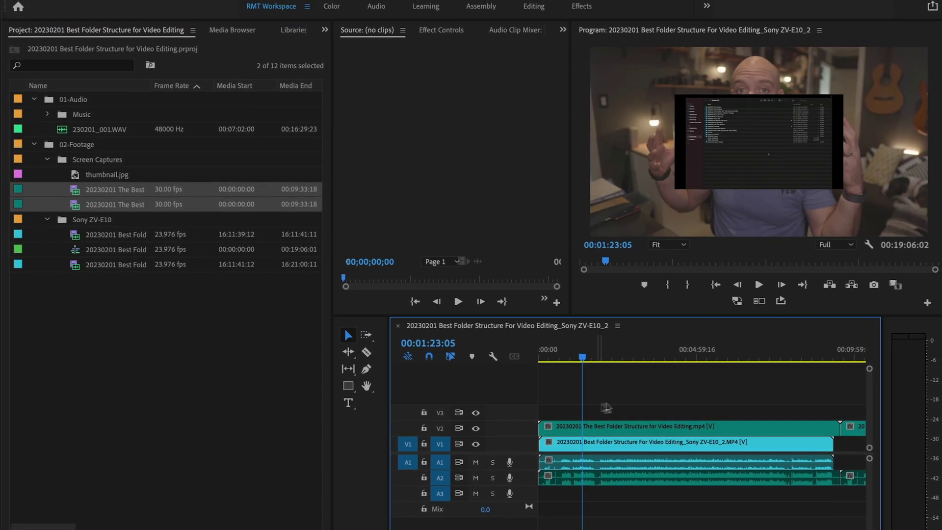